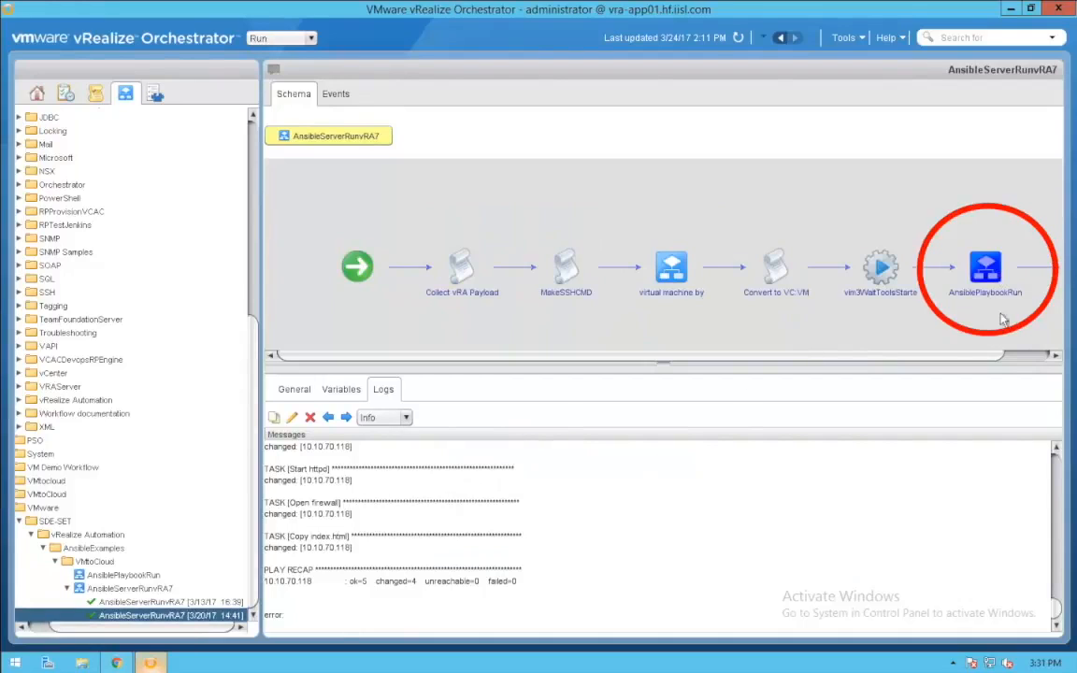
- Review the install_httpd.yml playbook output in the logs of the AnsibleServerRunvRA7 workflow run
scroll(935, 523, "down", 3)
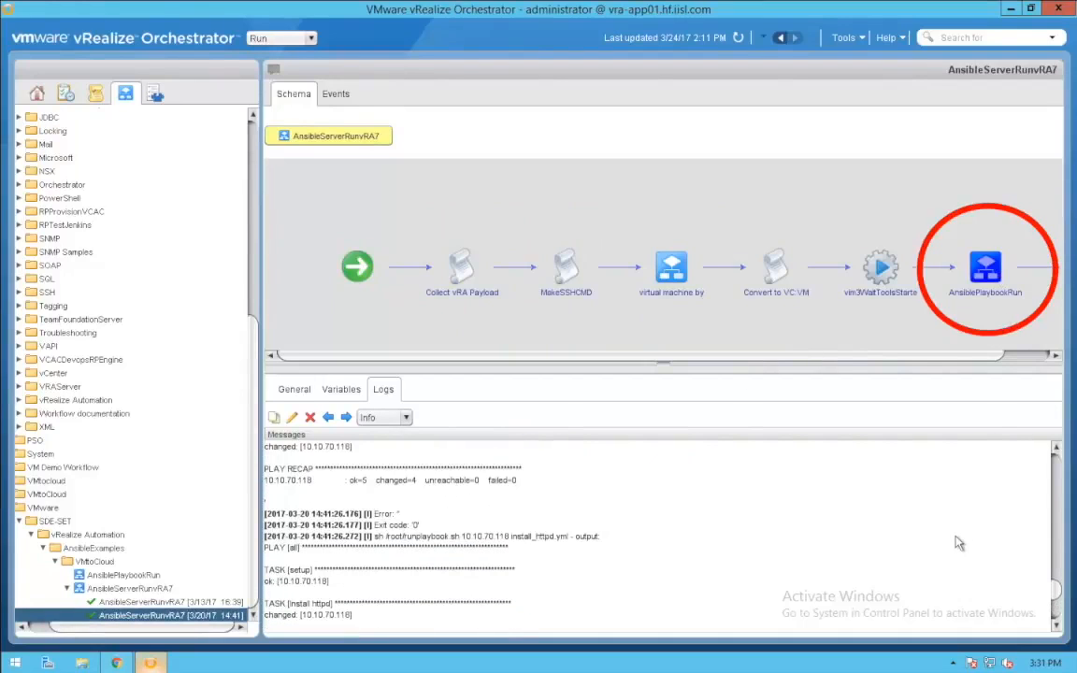
scroll(958, 542, "down", 2)
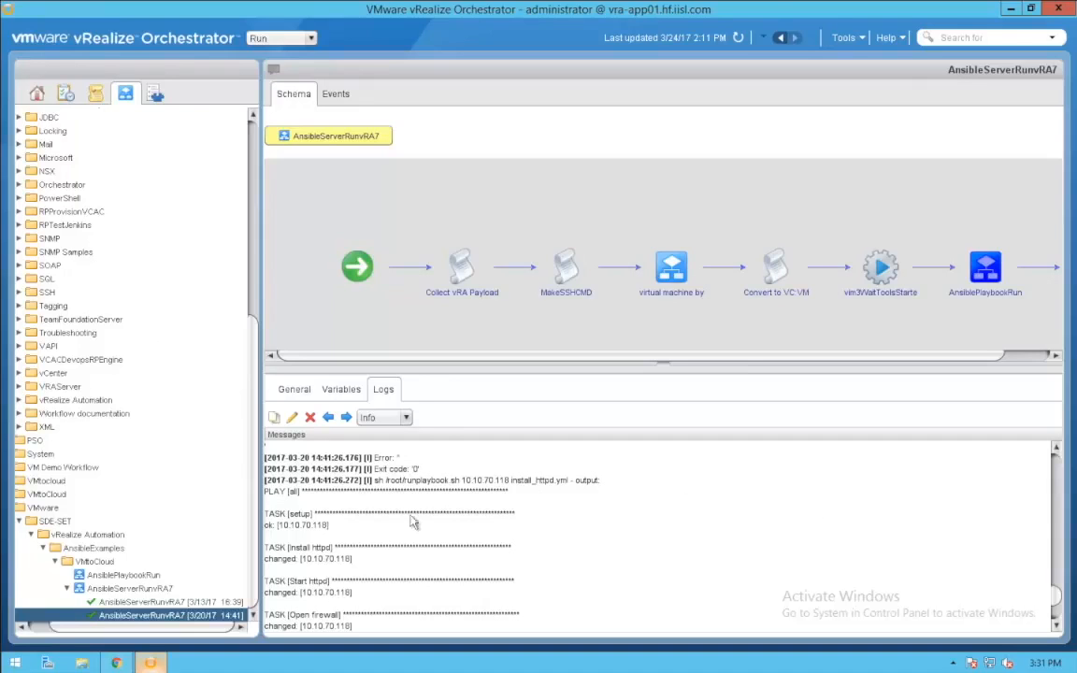
- Switch to Ansible Tower in Chrome and open test-inventory to view its groups and hosts
left_click(120, 663)
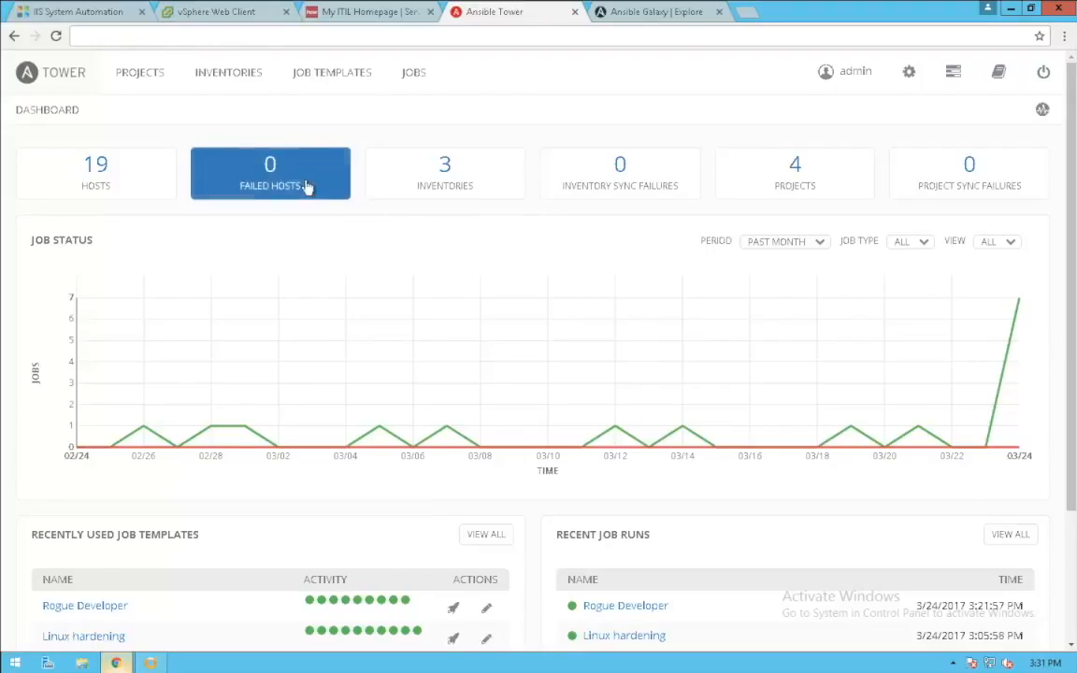
left_click(215, 82)
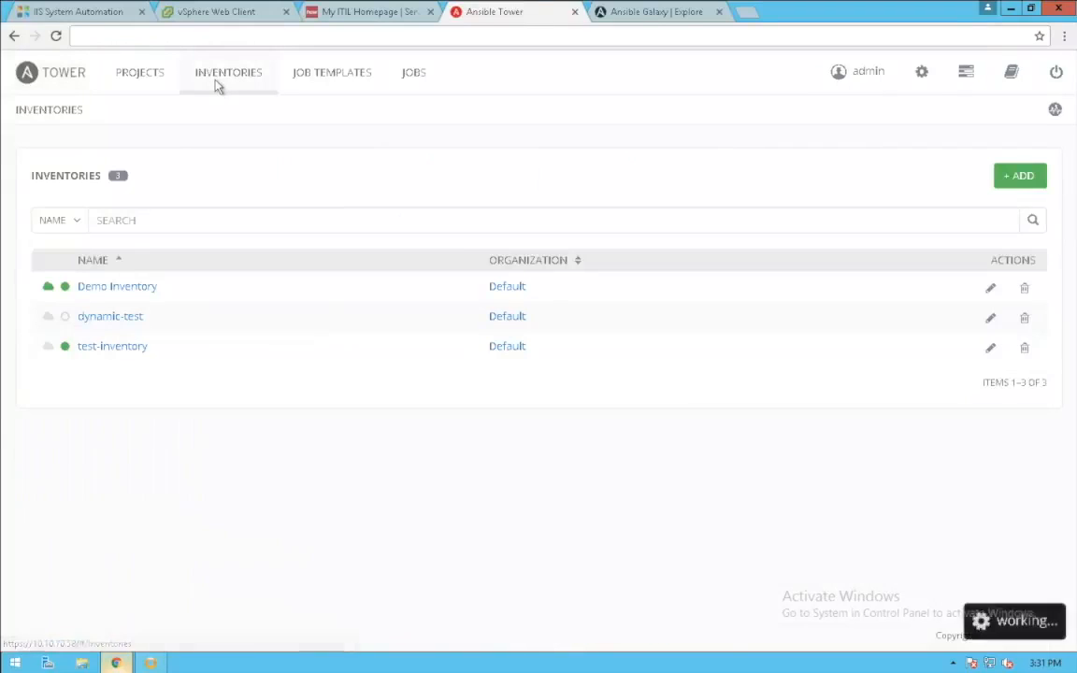
left_click(108, 348)
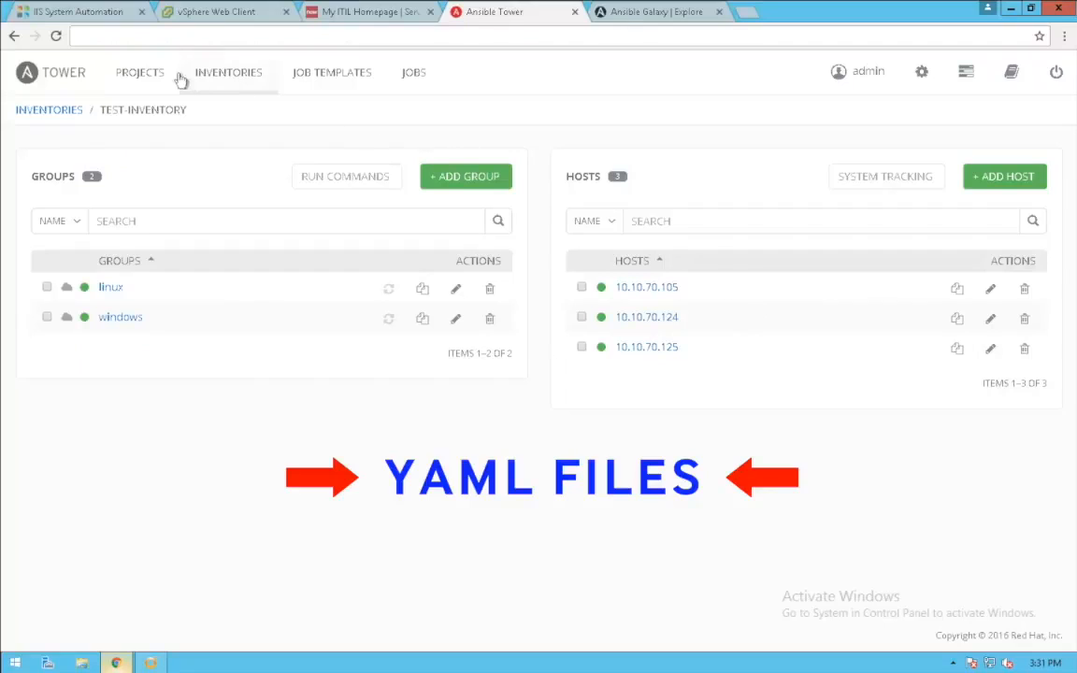
- Open the Linux OS Hardening project and view the available SCM types without changing the selection
left_click(152, 81)
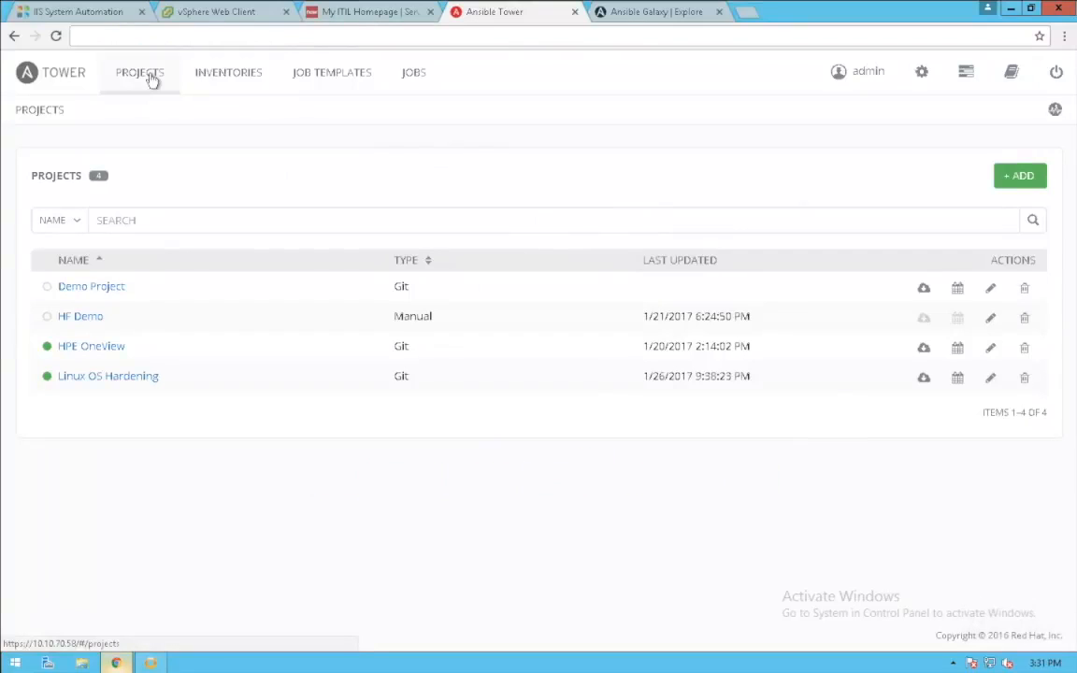
left_click(127, 380)
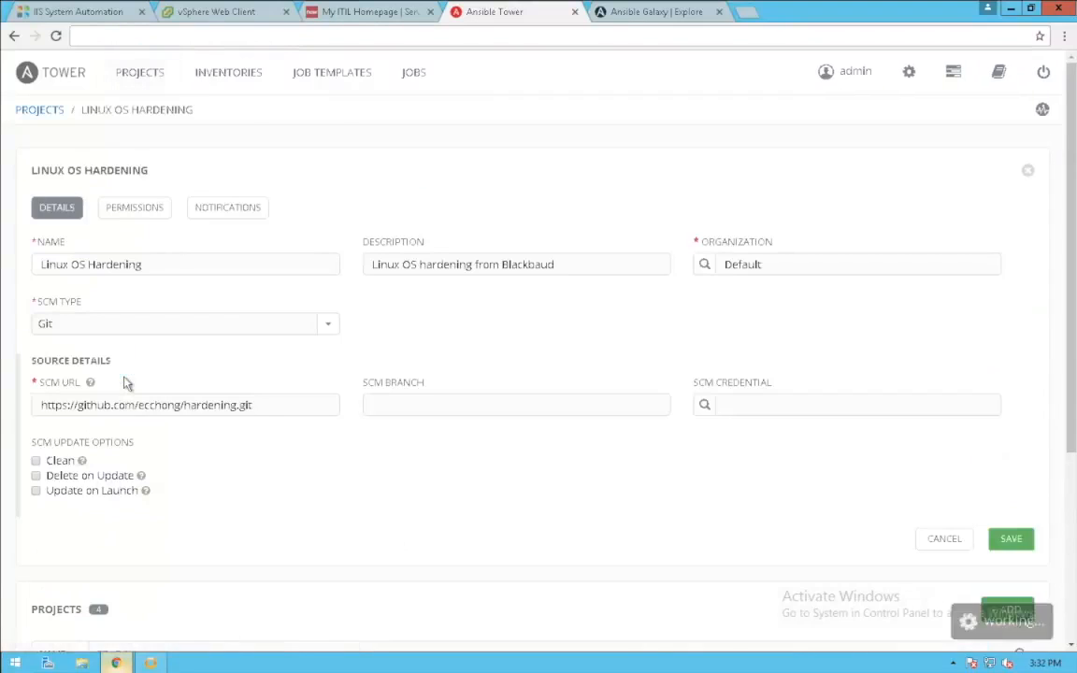
left_click(183, 335)
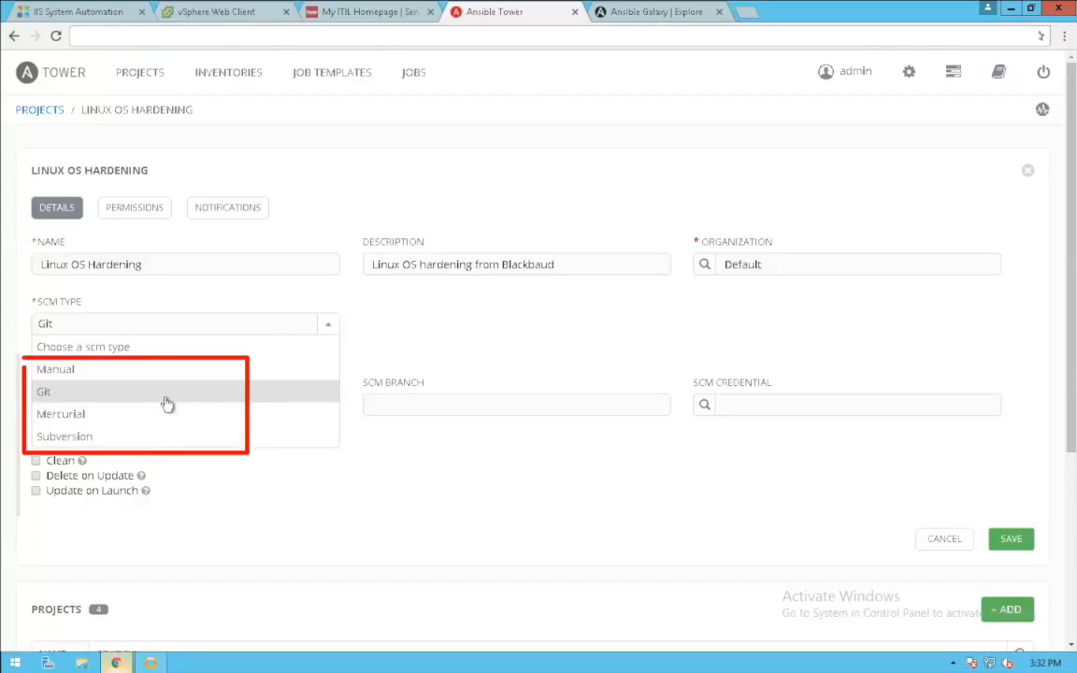
left_click(421, 336)
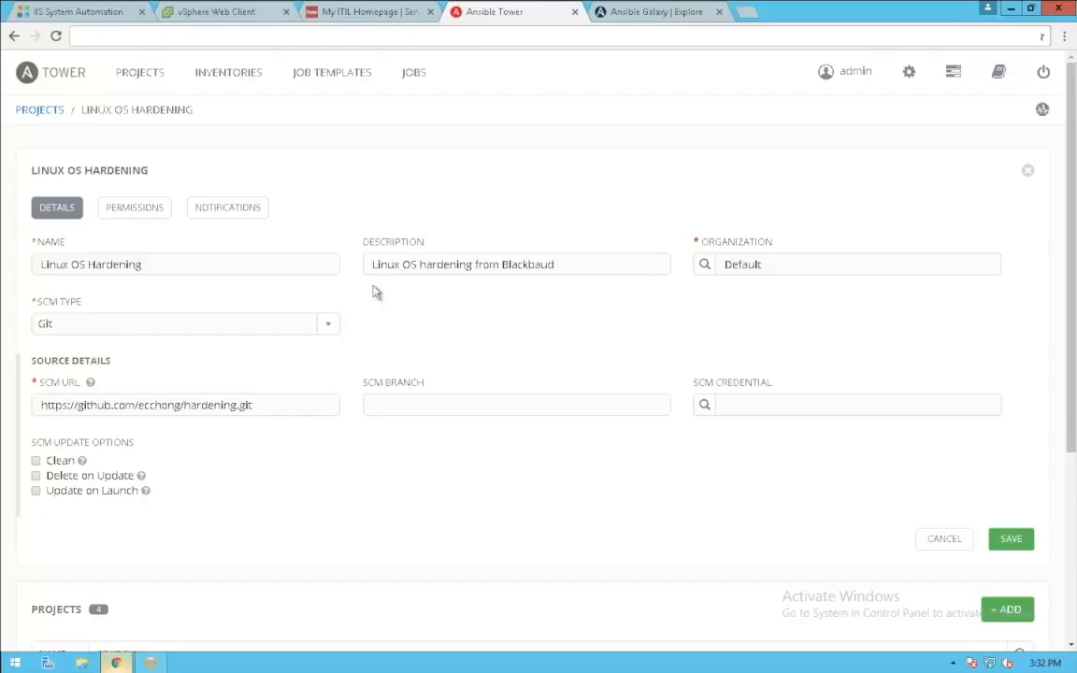
- Open the HPE OneView project and examine its SCM URL
left_click(39, 110)
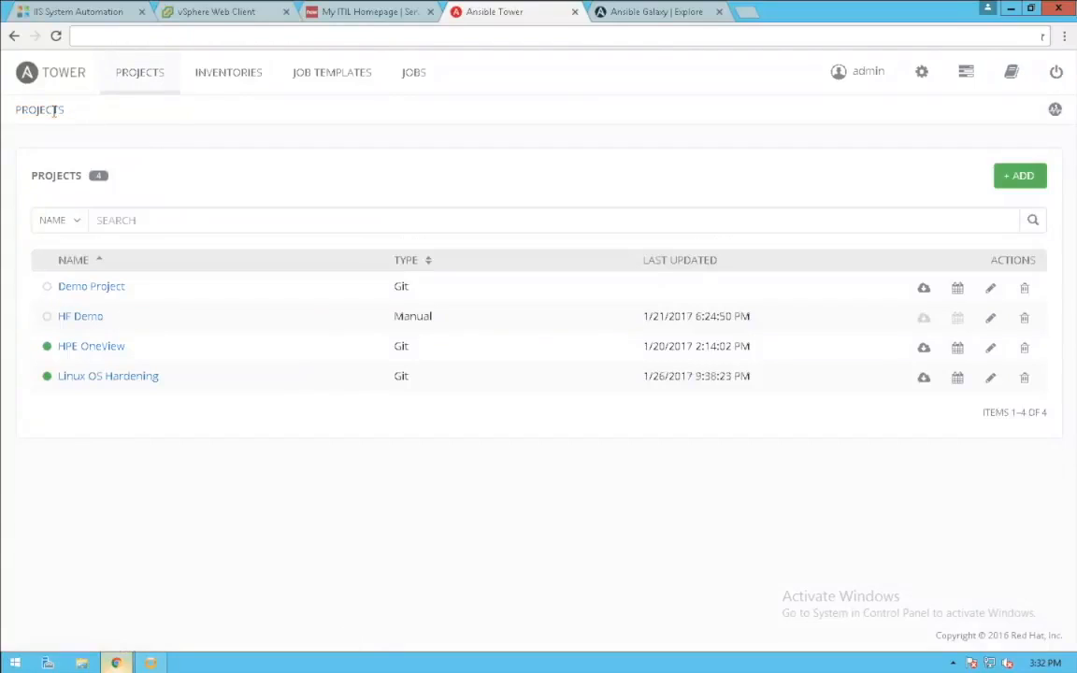
left_click(113, 350)
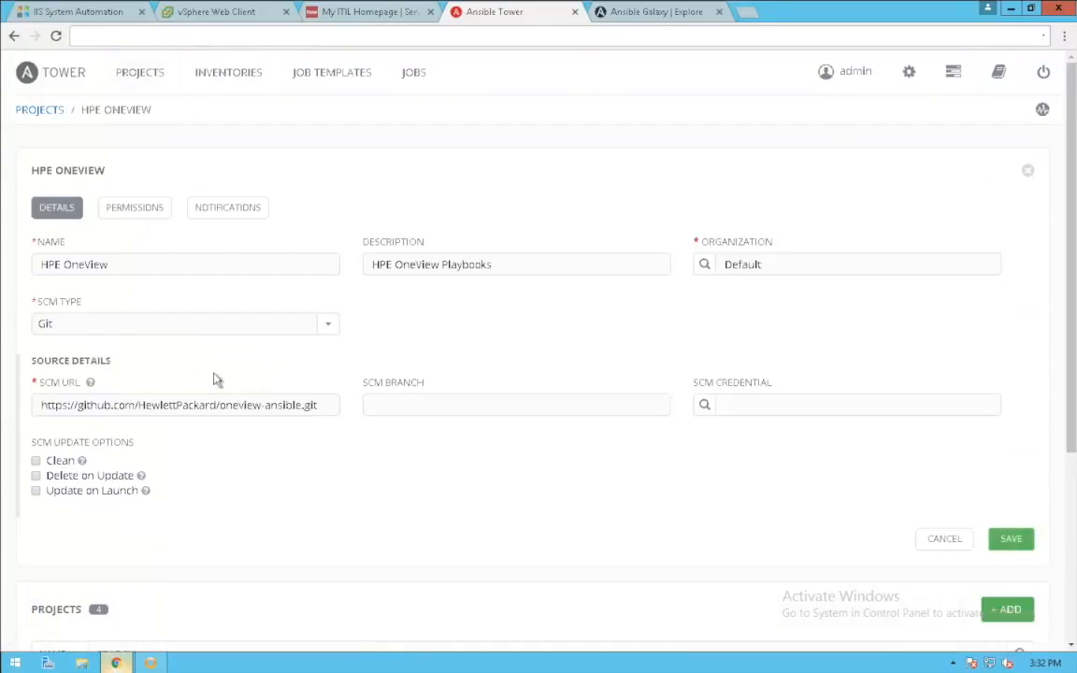
left_click(321, 405)
left_click_drag(321, 405, 42, 404)
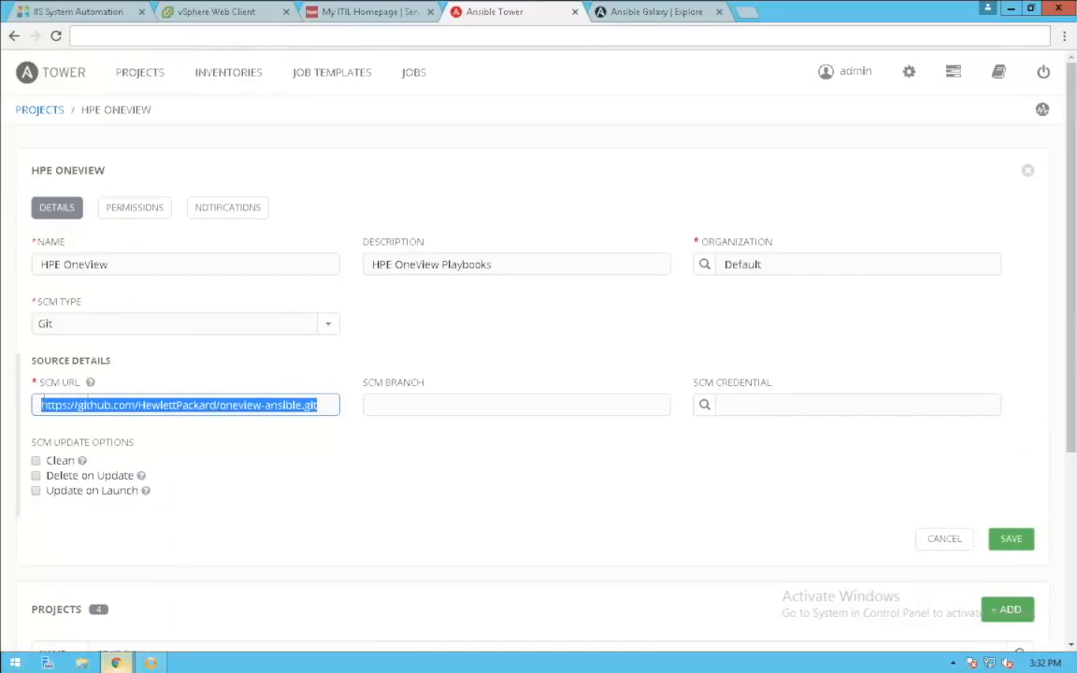
left_click(334, 400)
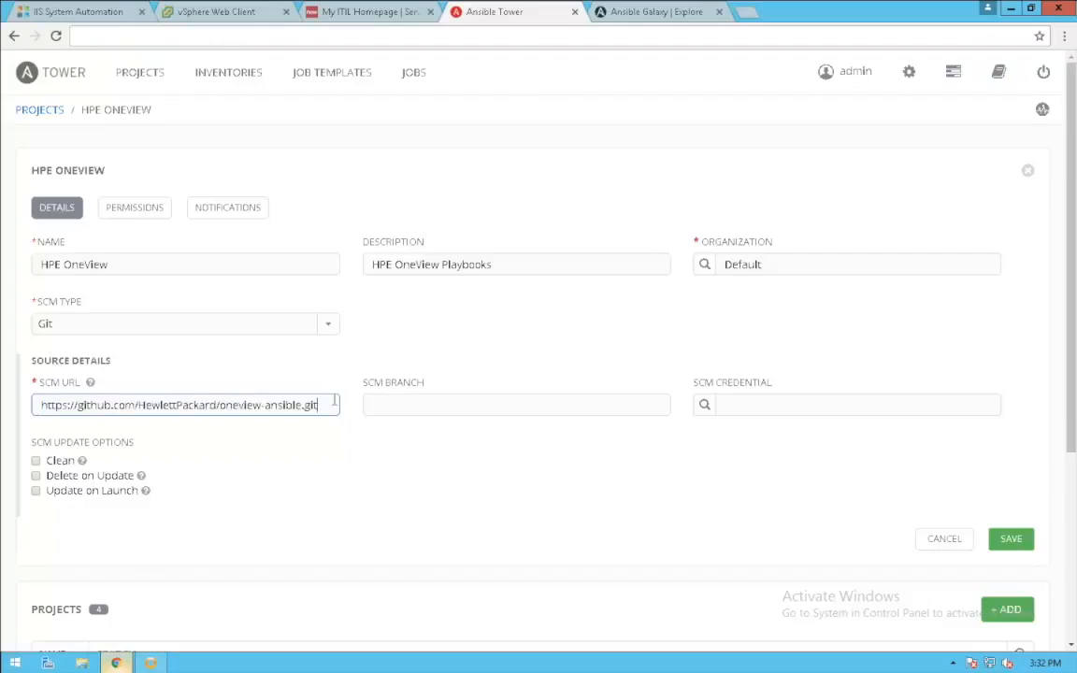
- Switch to Ansible Galaxy, view its home page and browse the available roles
left_click(660, 17)
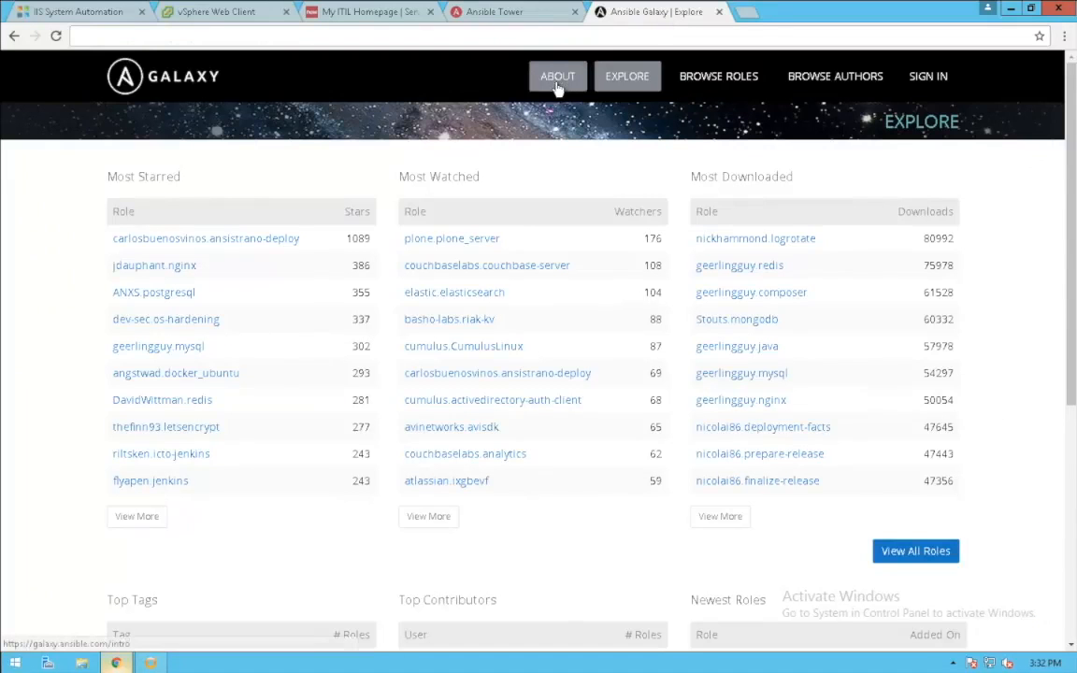
left_click(195, 85)
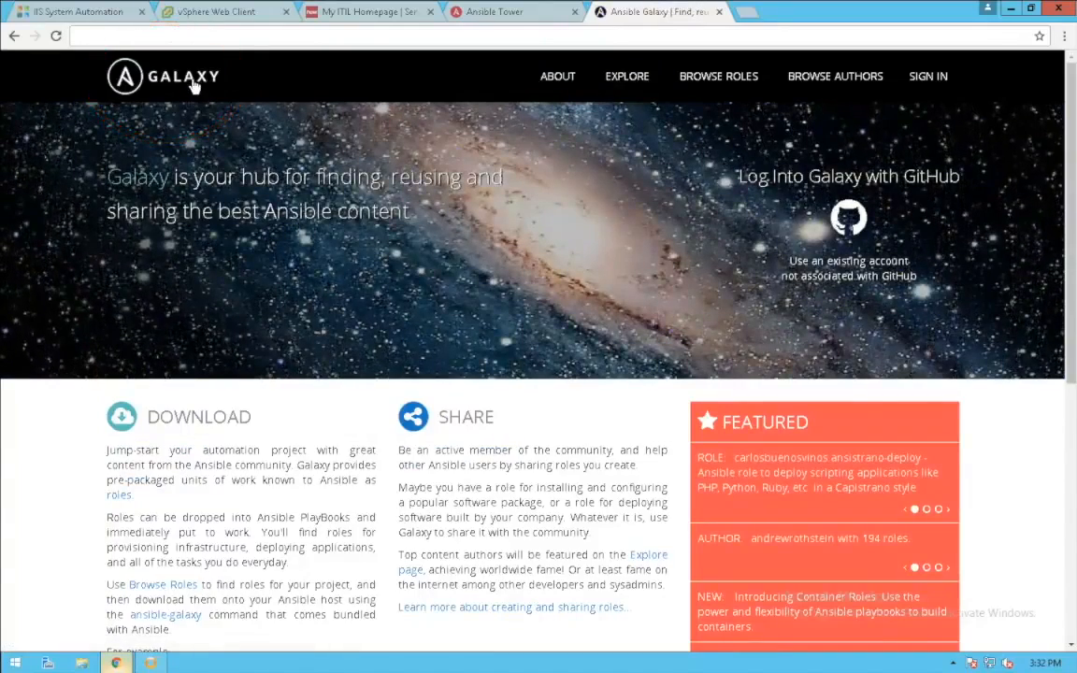
left_click(741, 79)
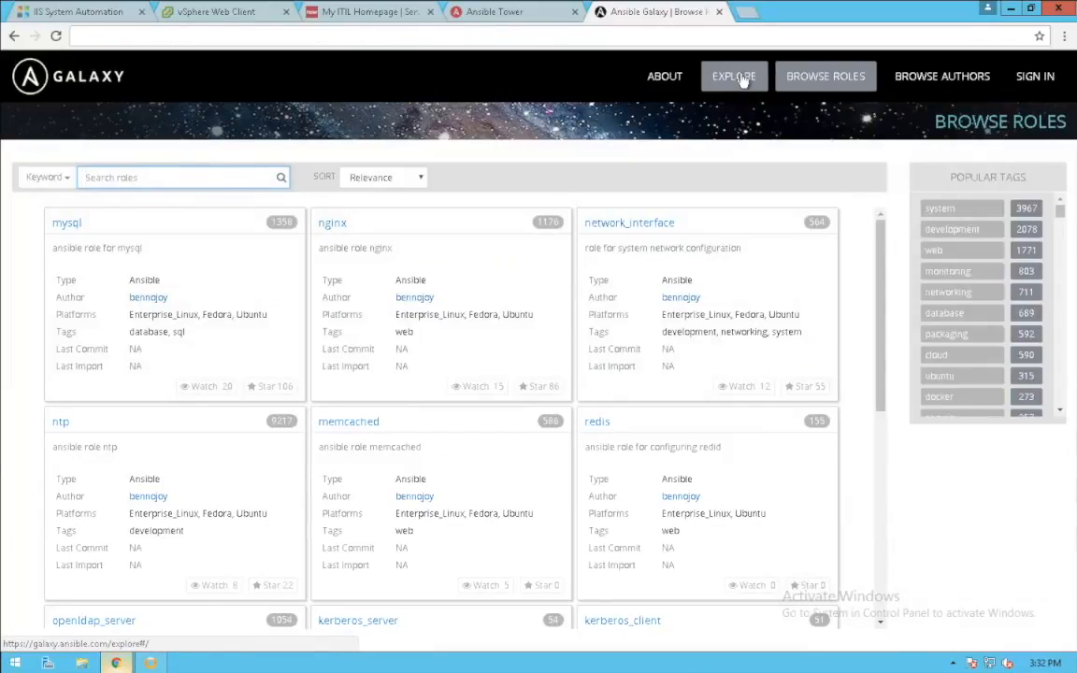
- Return to Ansible Tower and open the Linux hardening job template from the list of job templates
left_click(531, 21)
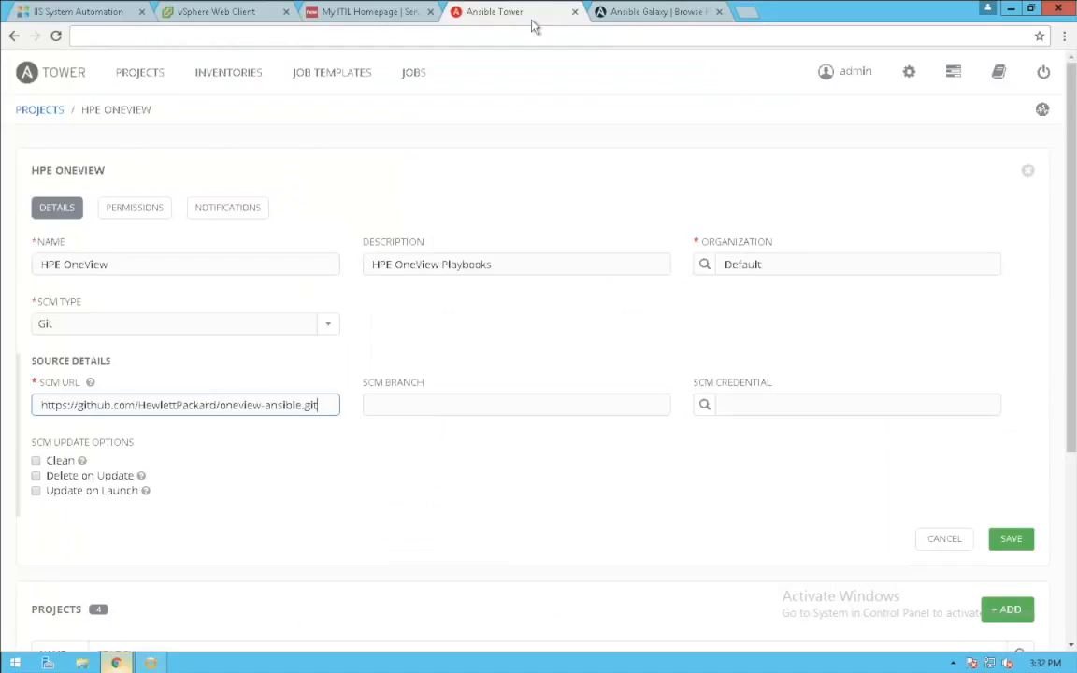
left_click(149, 80)
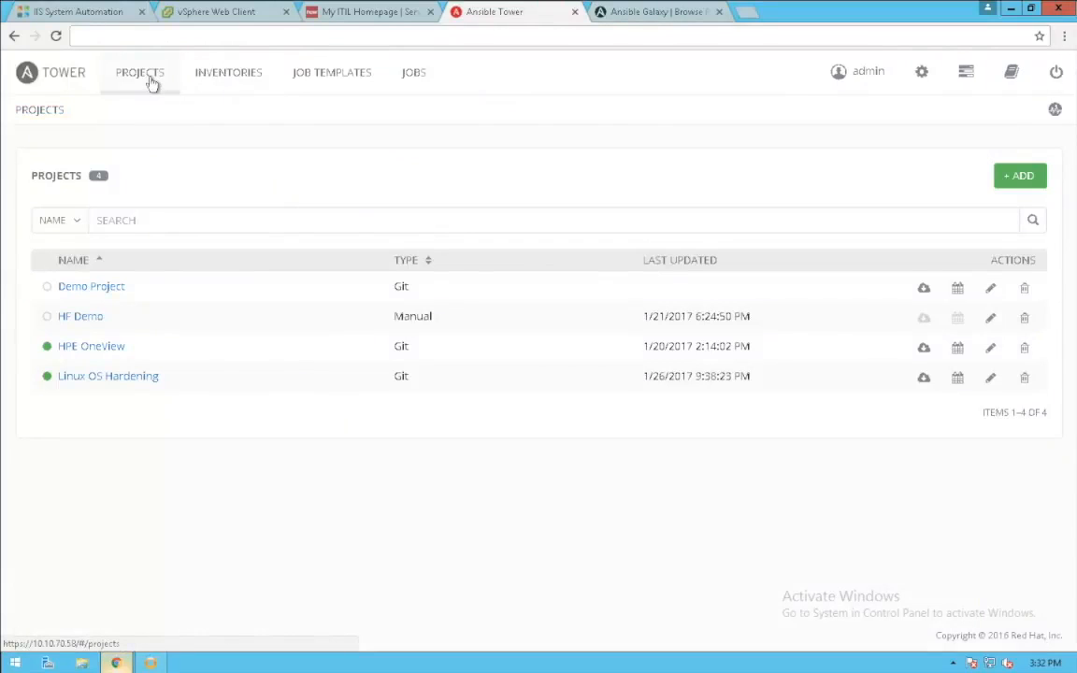
left_click(318, 79)
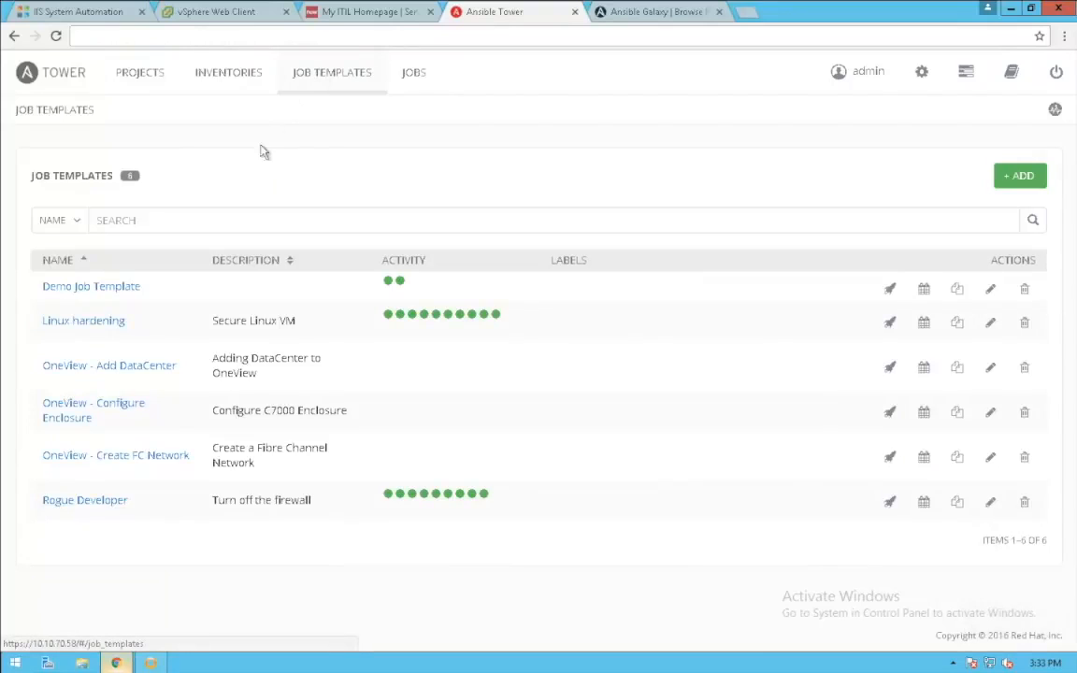
left_click(105, 330)
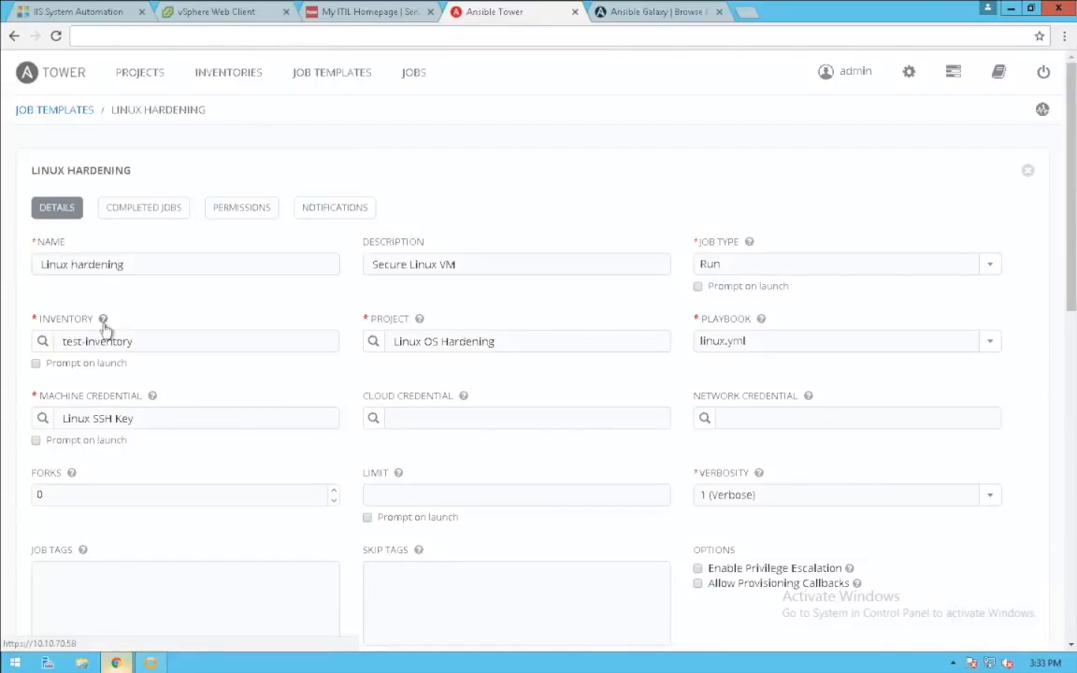
- Inspect the job template's inventory, project, available playbooks and machine credential
left_click(197, 341)
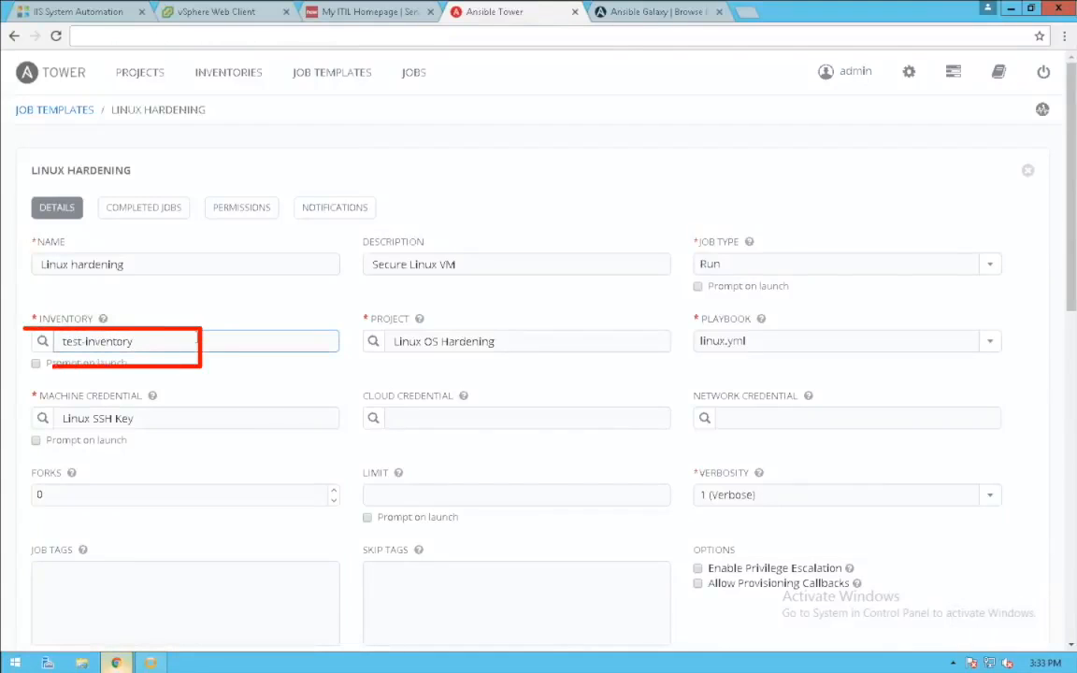
left_click(527, 341)
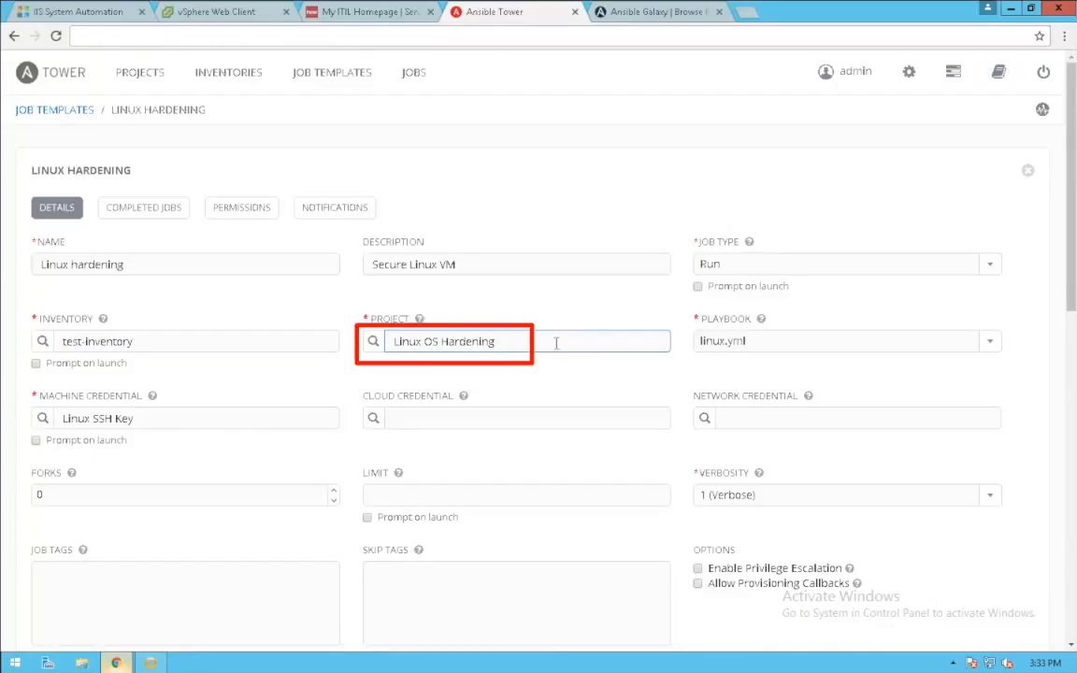
left_click(815, 347)
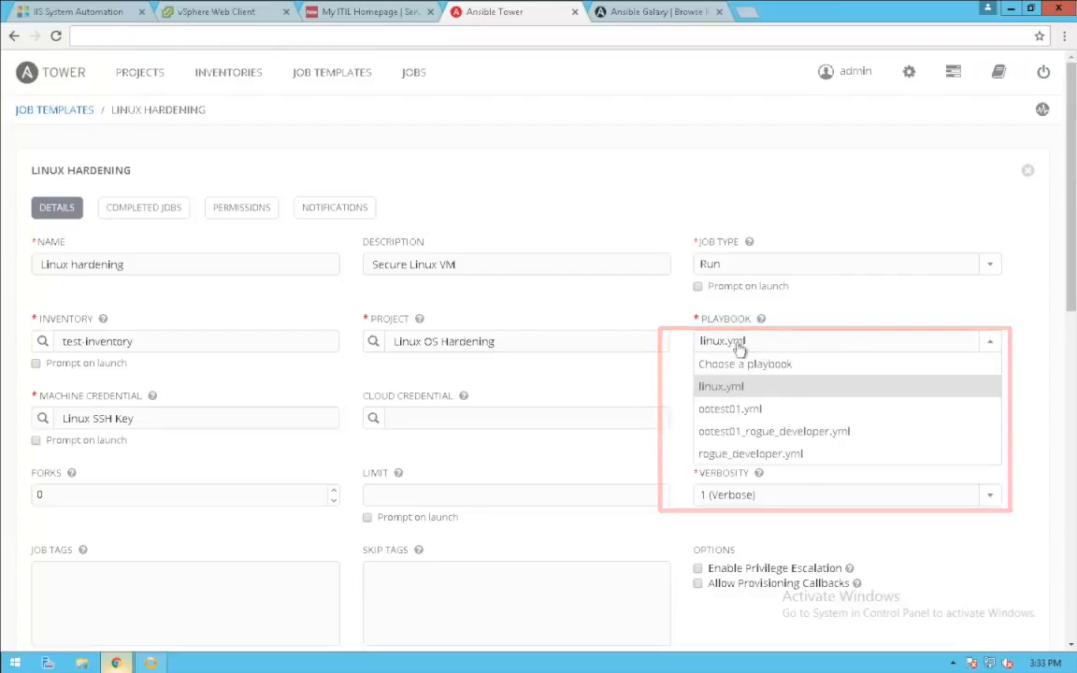
left_click(288, 419)
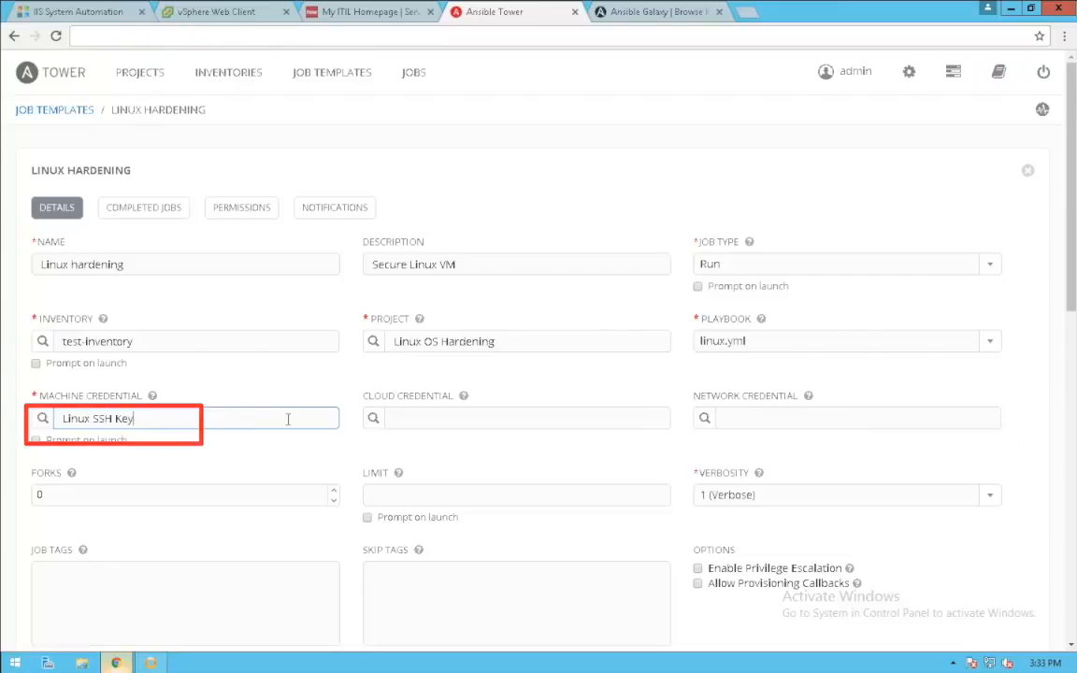
- Launch a job from the Linux hardening template and follow its standard output
left_click(56, 110)
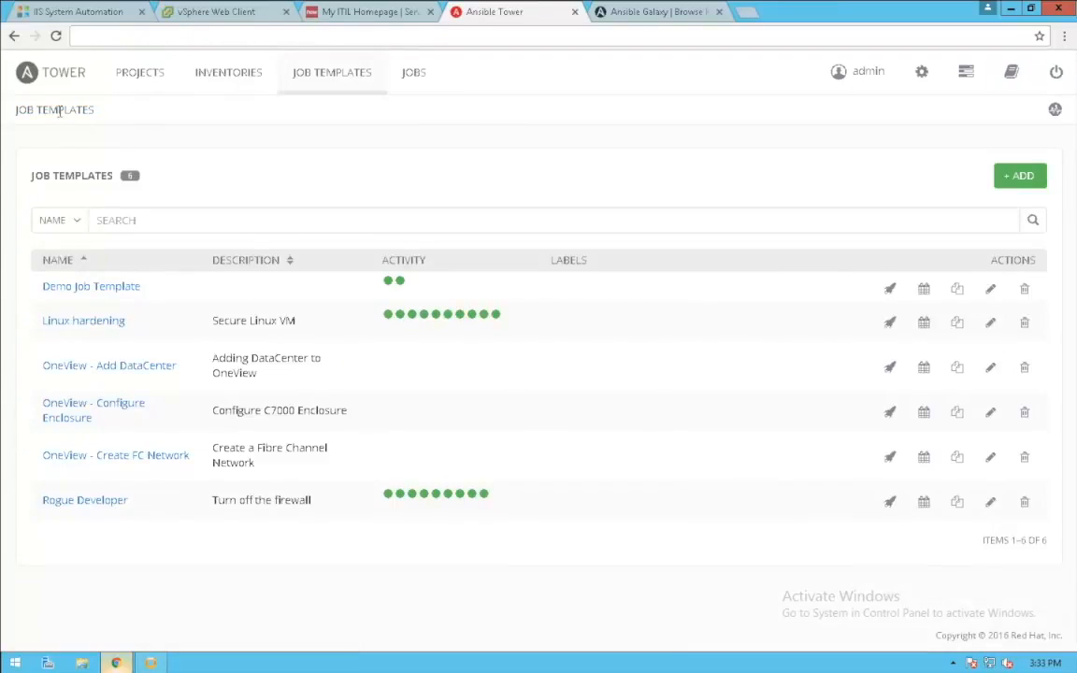
left_click(889, 321)
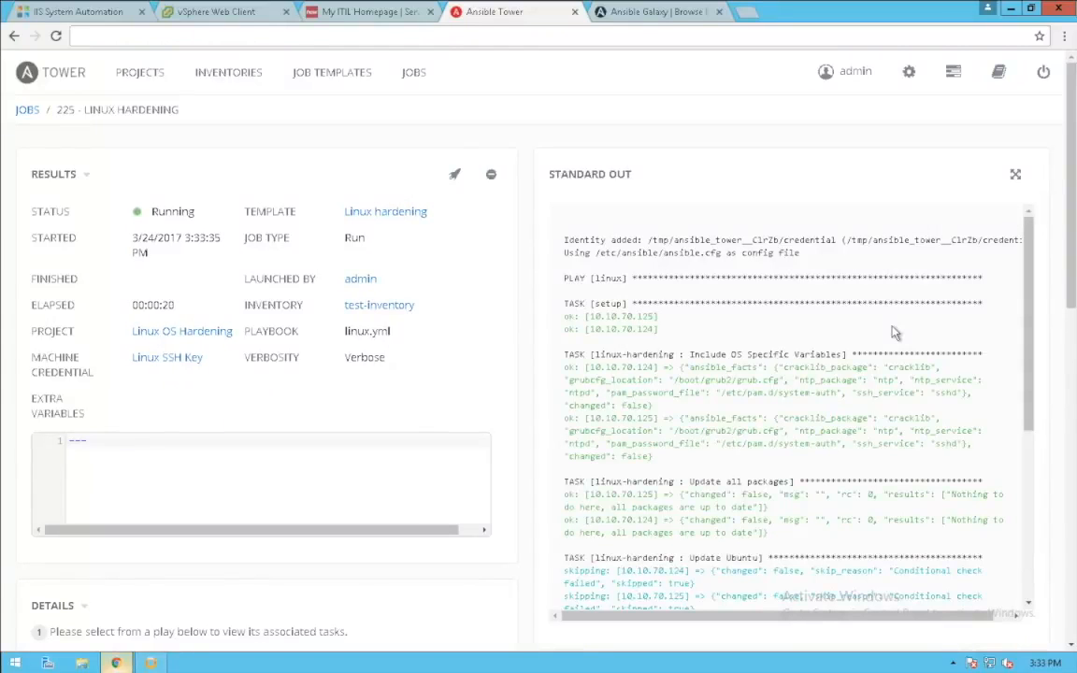
left_click(1028, 507)
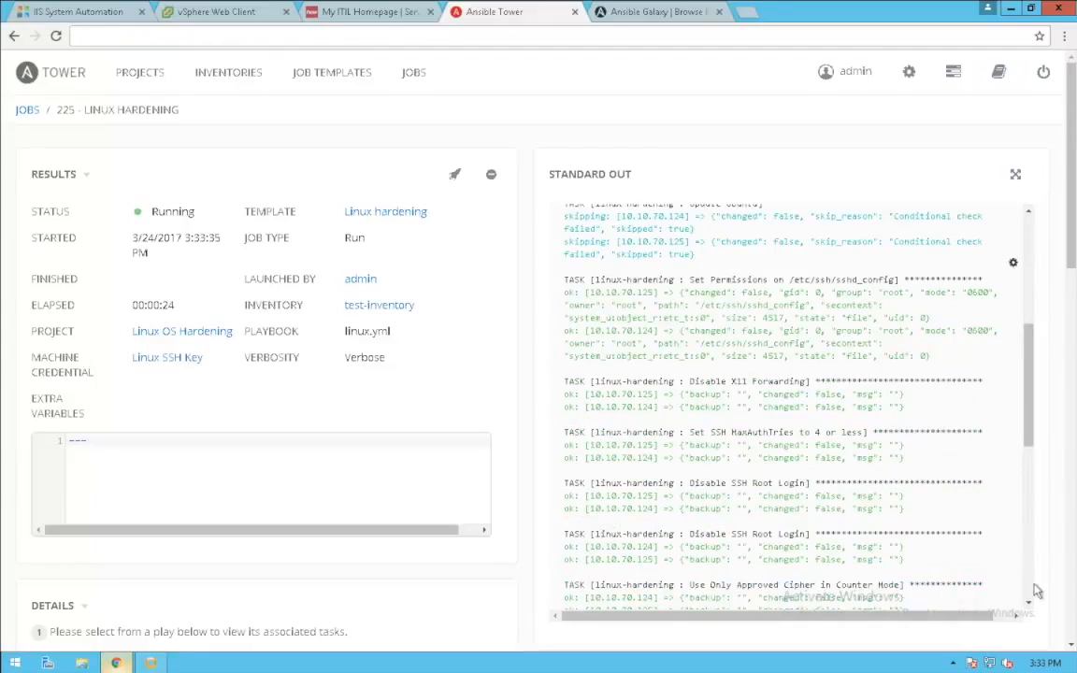
scroll(1027, 580, "down", 4)
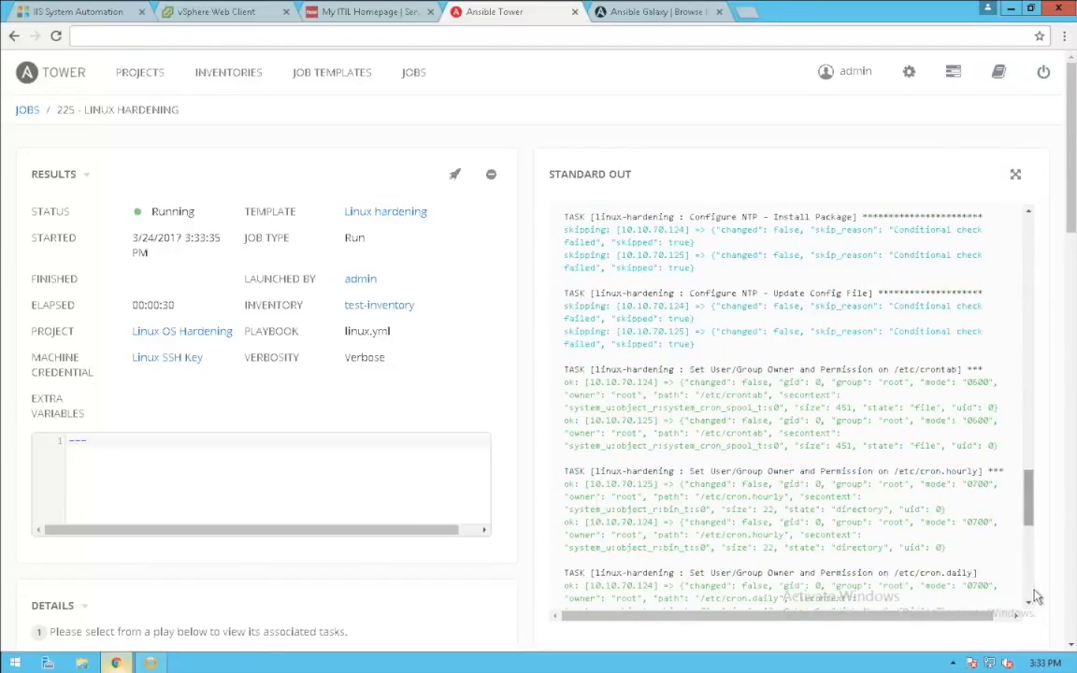
- Examine the host event statuses of the job's linux-hardening tasks through to the last task
scroll(1070, 581, "down", 10)
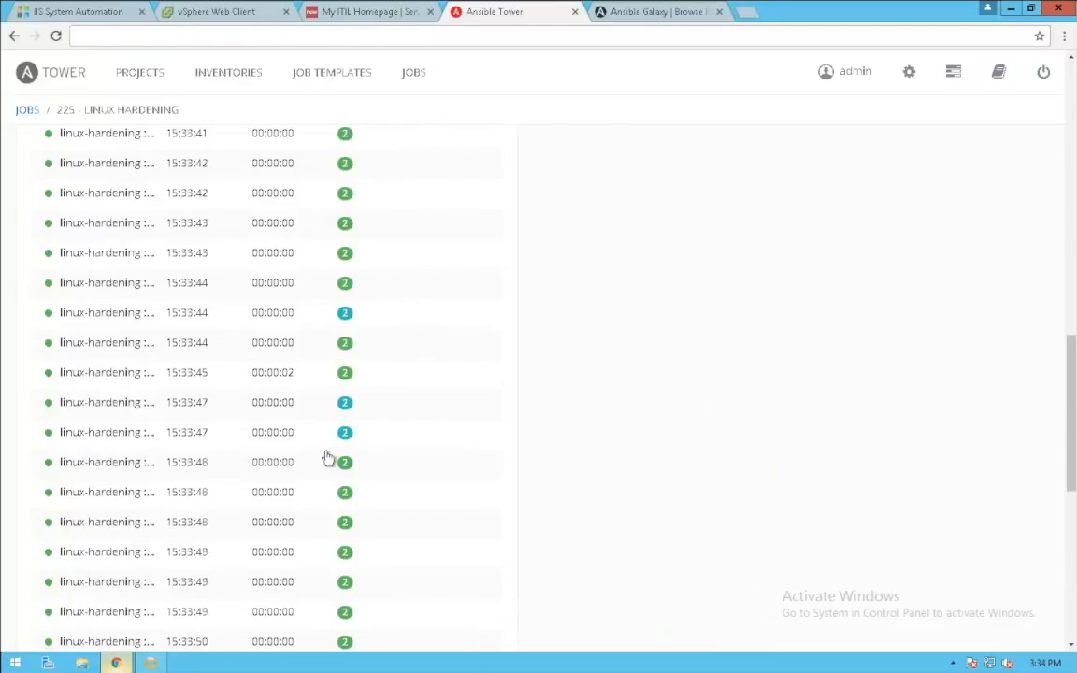
mouse_move(346, 465)
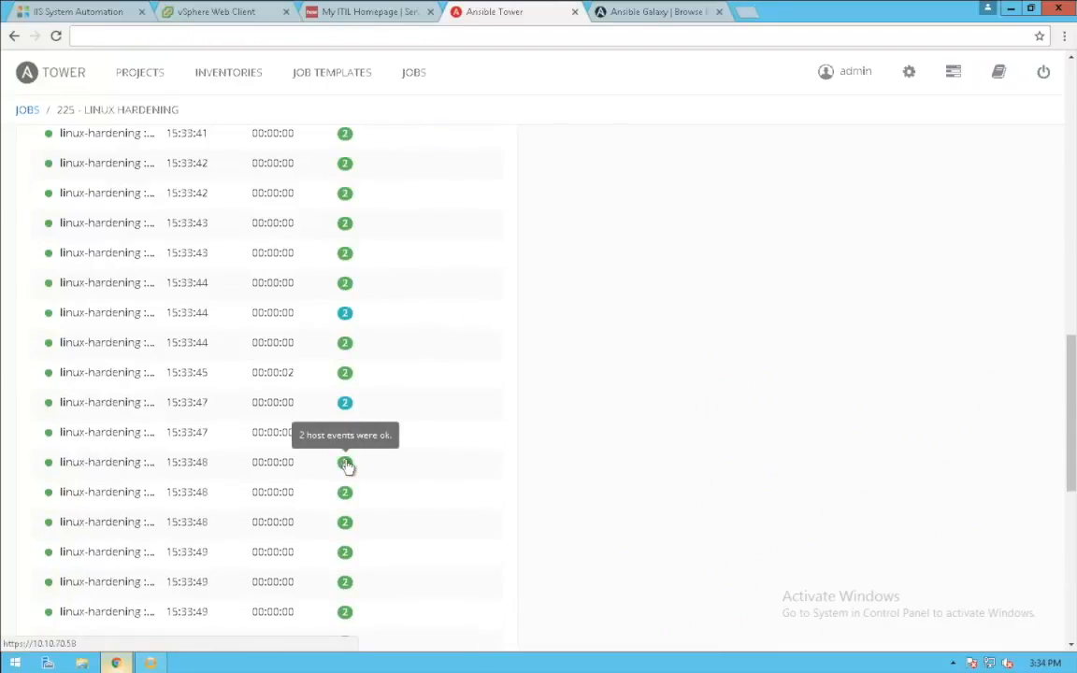
mouse_move(347, 403)
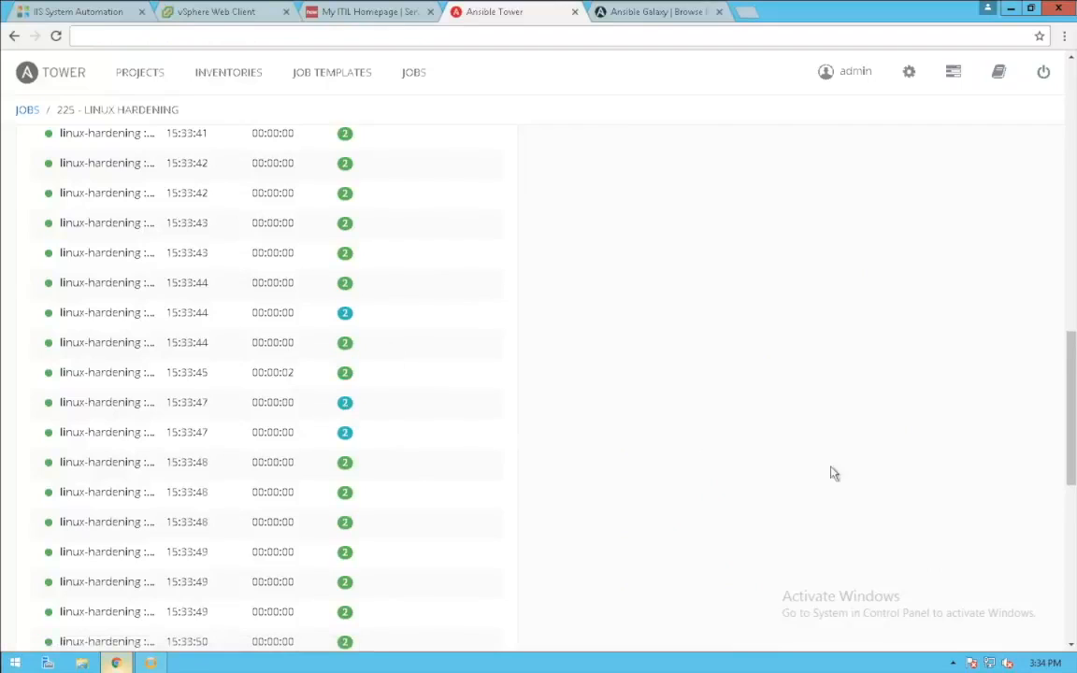
left_click(1072, 587)
left_click(1072, 587)
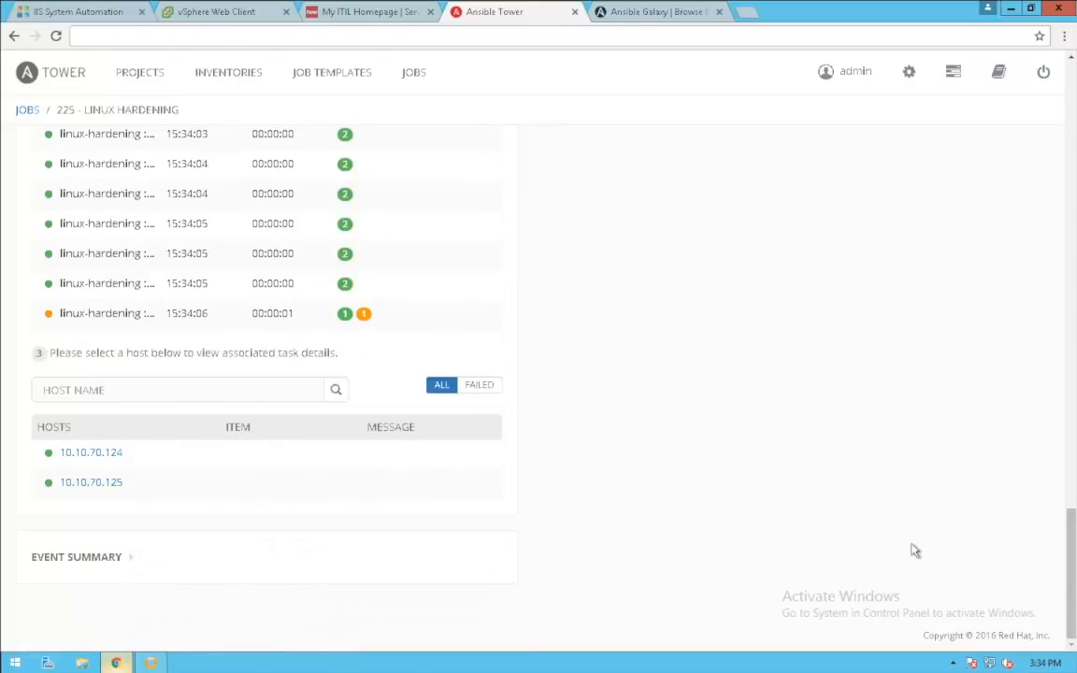
mouse_move(362, 319)
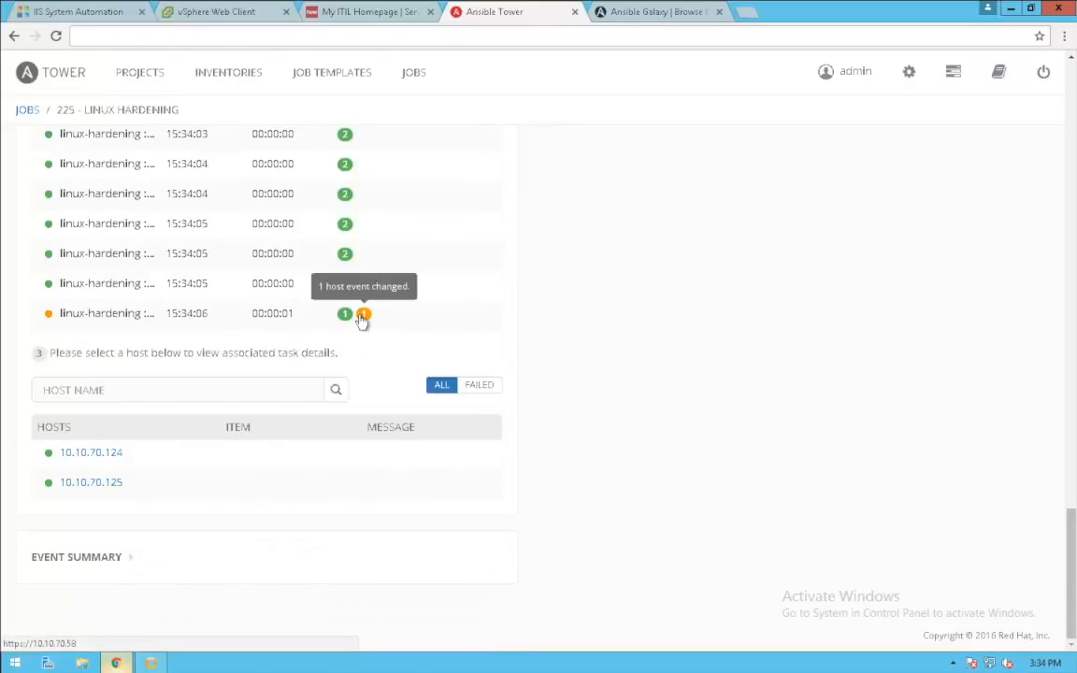
- Expand the job's event summary and check the changed host events for 10.10.70.125
left_click(110, 559)
scroll(400, 572, "down", 3)
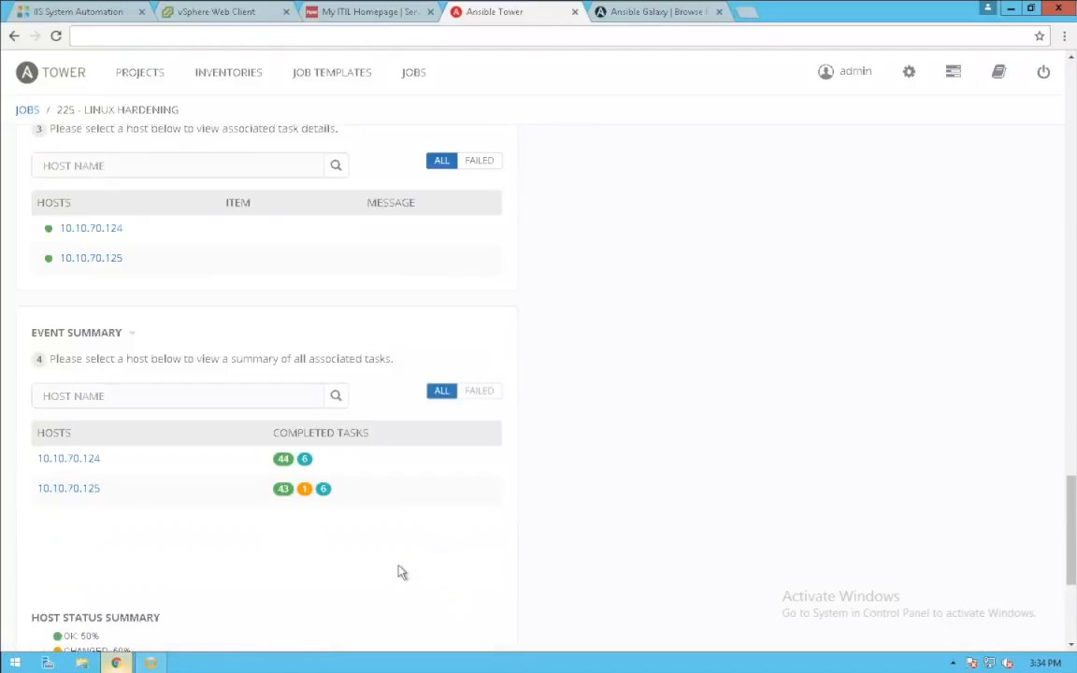
mouse_move(308, 495)
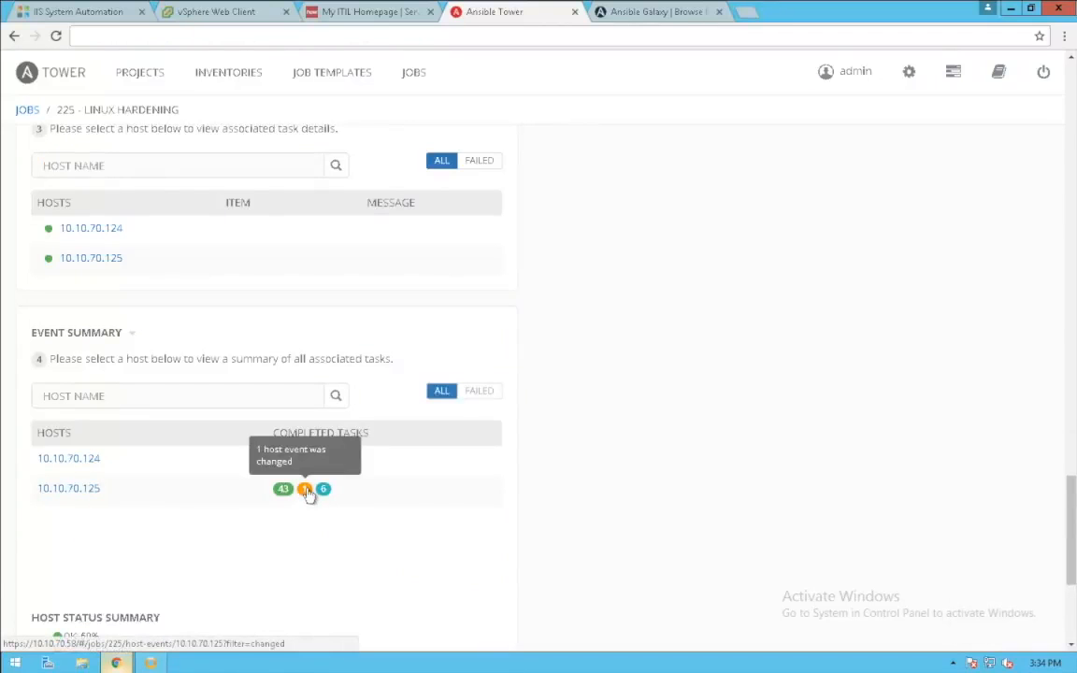
- Open the list of changed host events for 10.10.70.125, review the affected task and close the list
left_click(306, 490)
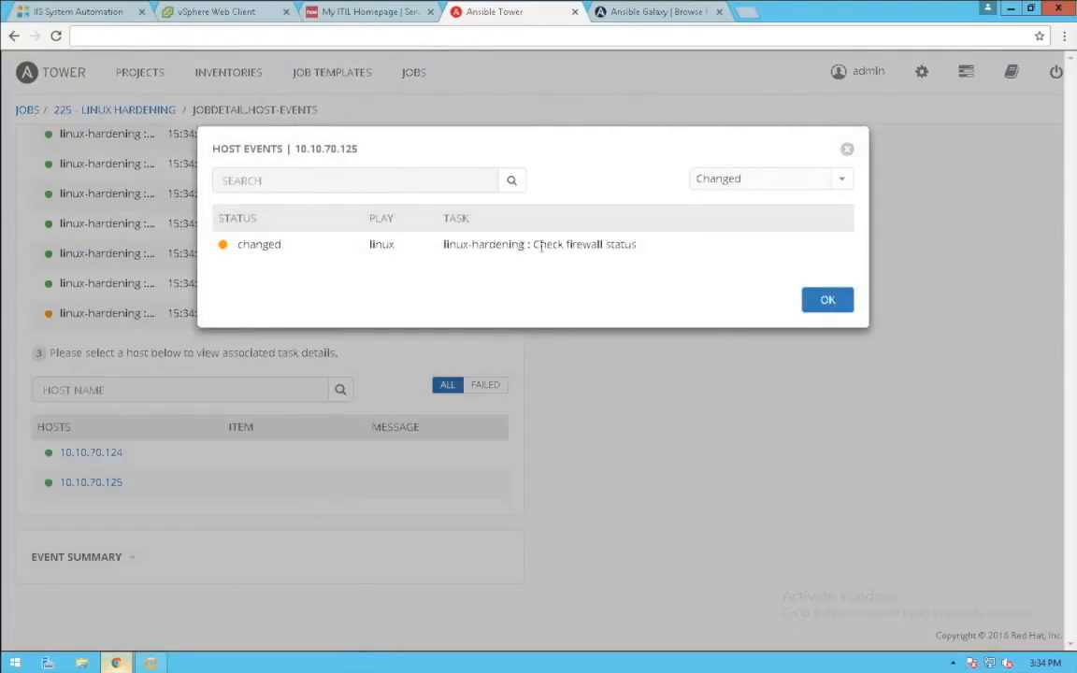
left_click(827, 301)
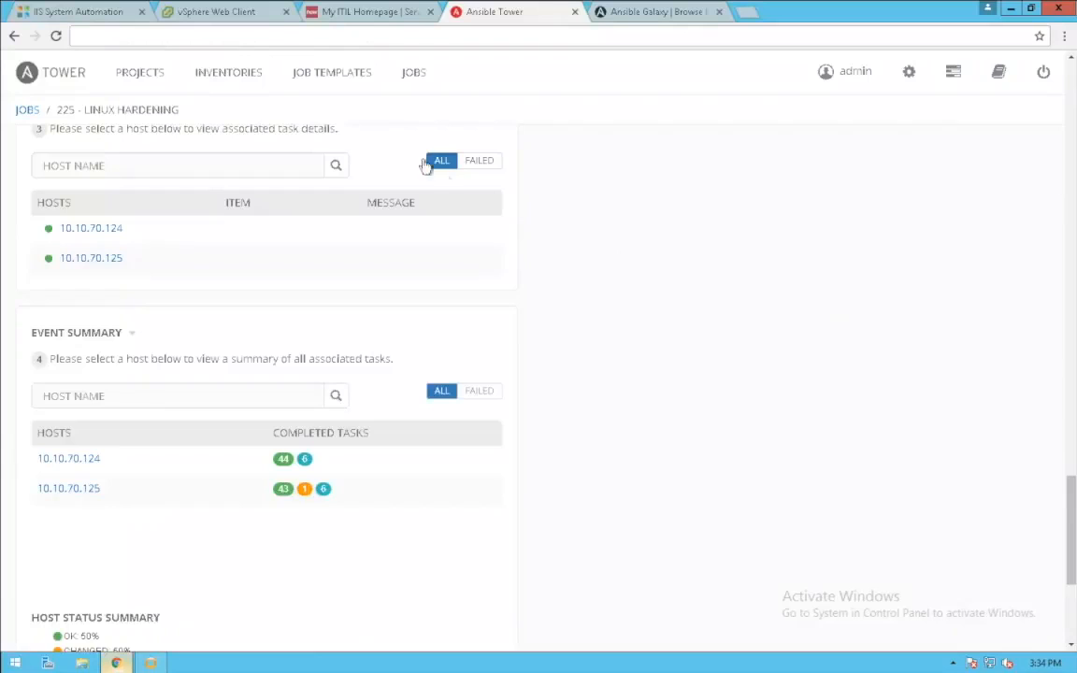
- Open the Linux hardening template's Hourly security check schedule and examine its available repeat frequency options
left_click(330, 80)
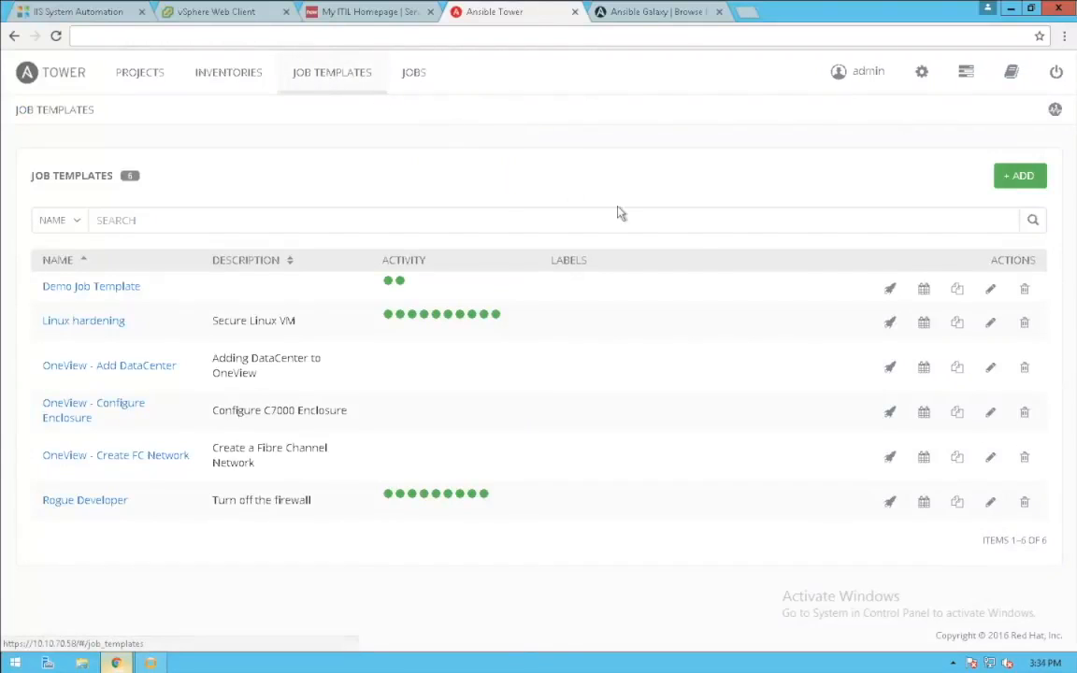
left_click(924, 324)
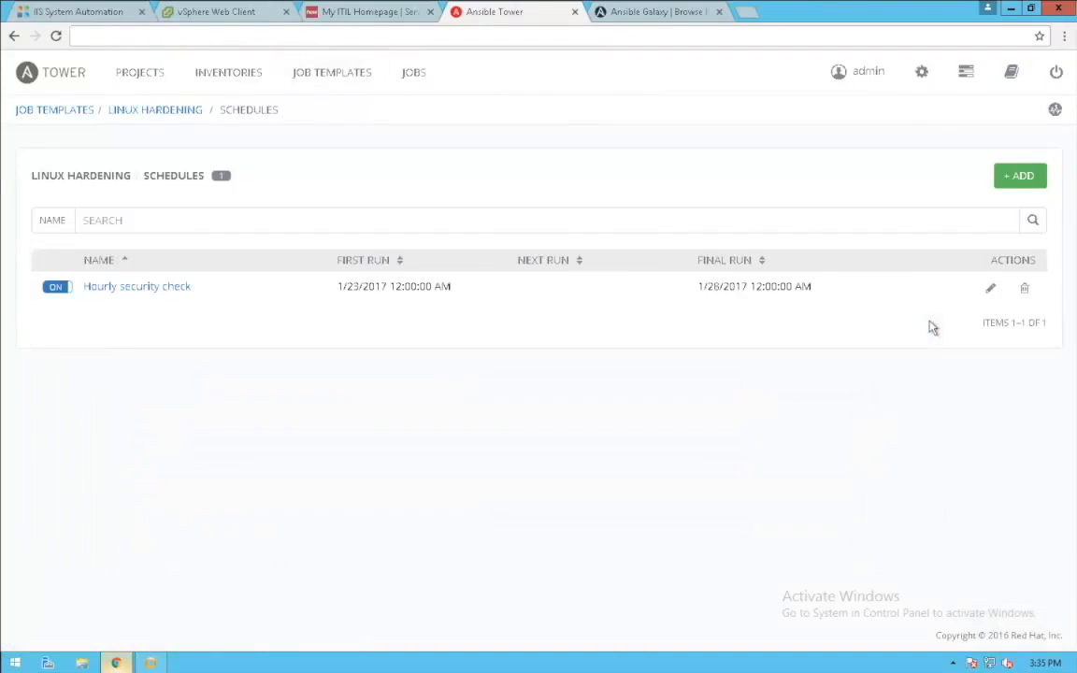
left_click(990, 290)
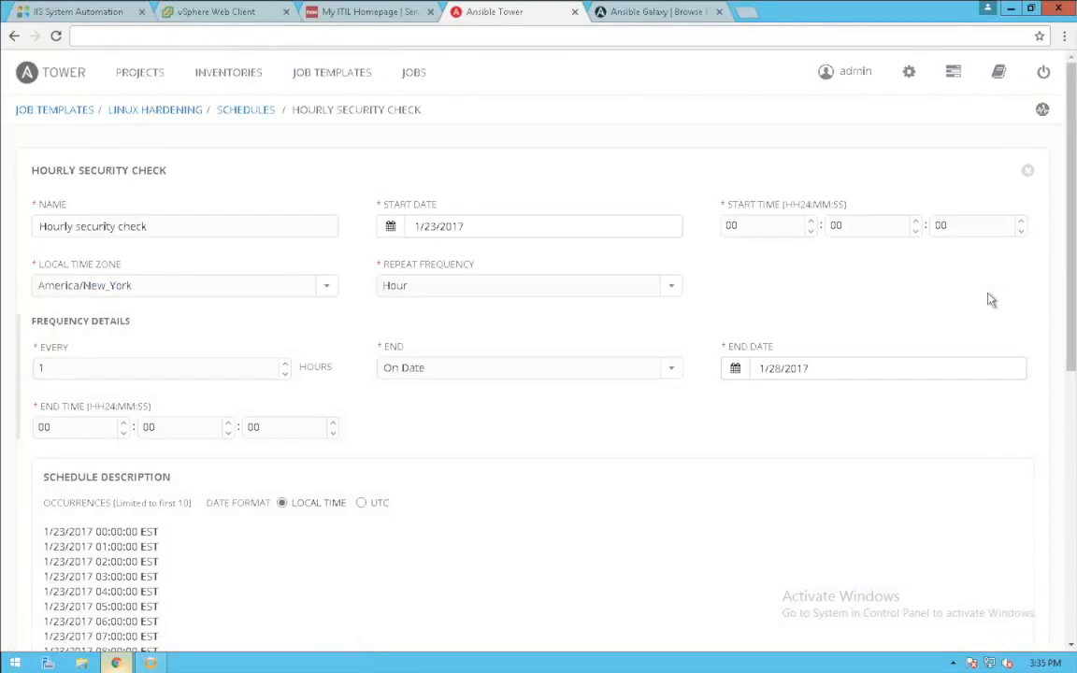
left_click(435, 288)
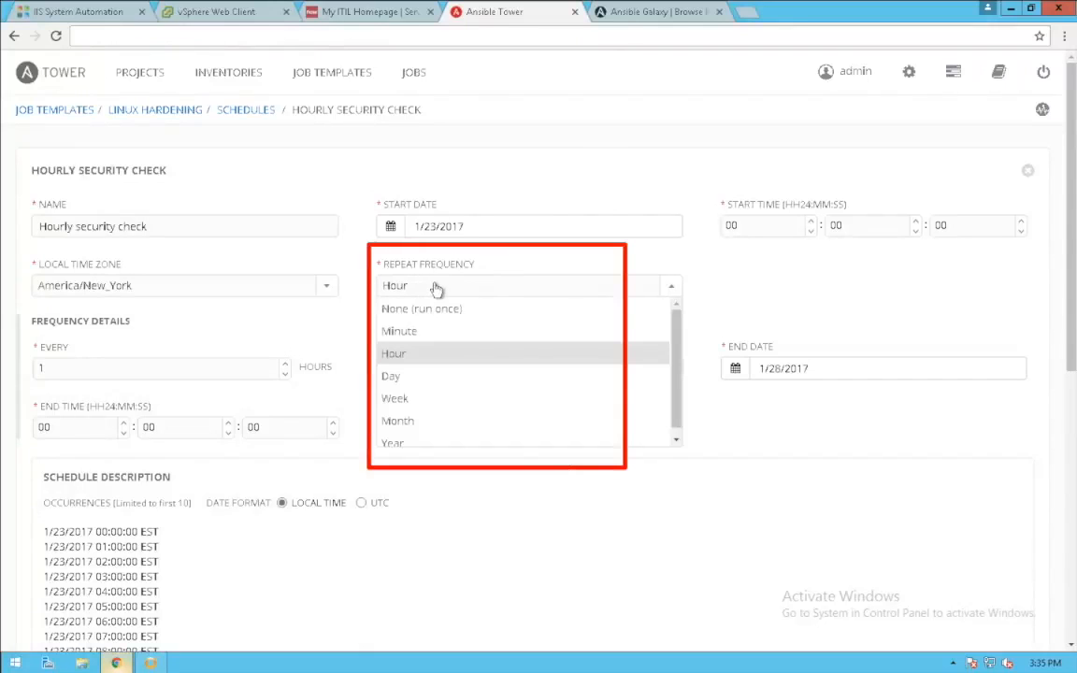
left_click(434, 288)
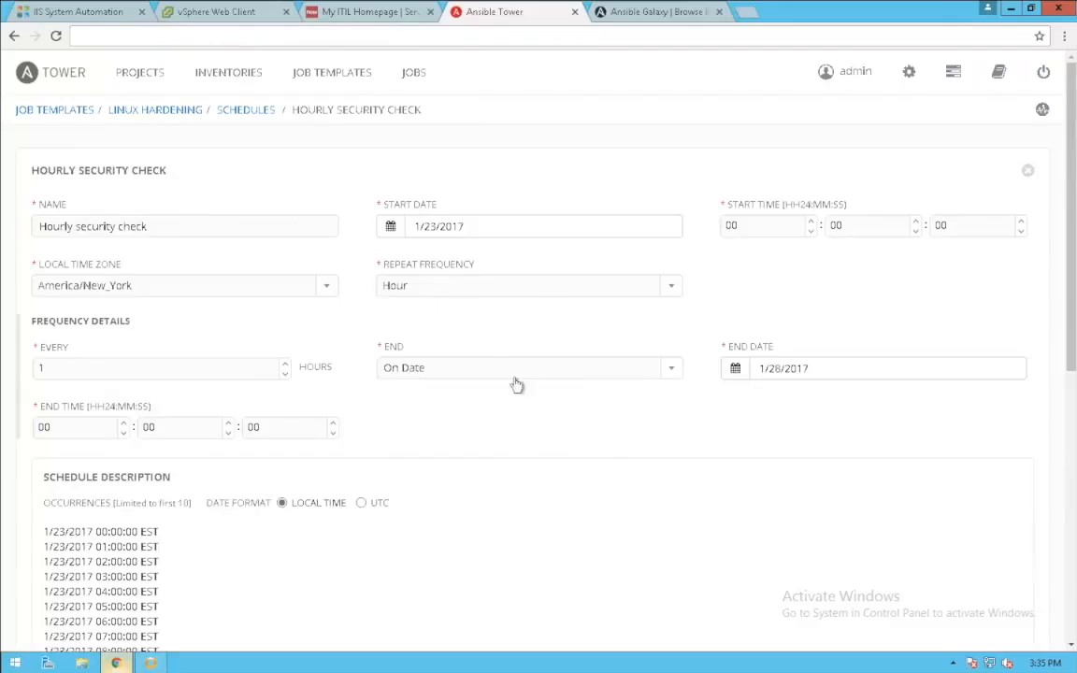